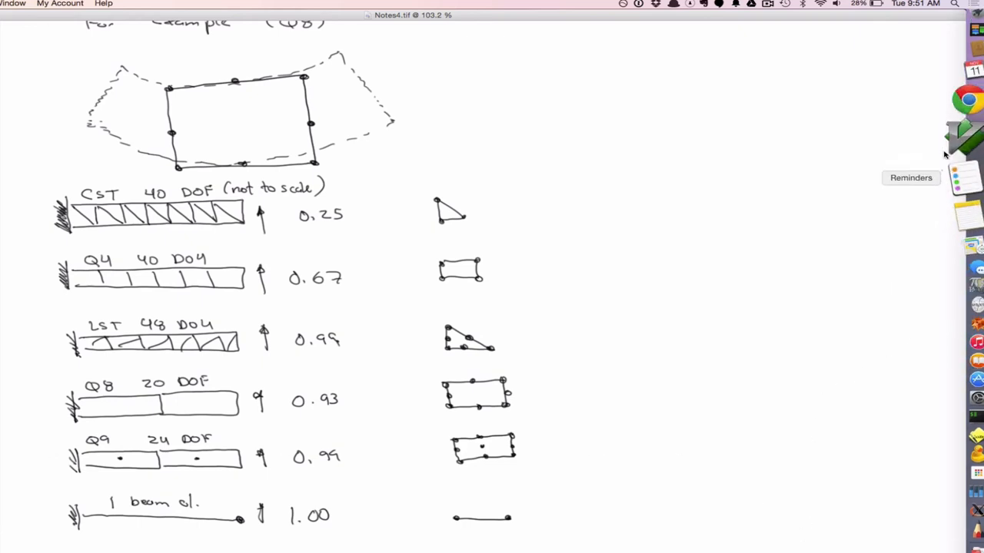
Open PlaneElasticityExampleDemo.nb from Finder in Mathematica and enable its dynamic content
{"action": "left_click", "coordinate": [965, 30]}
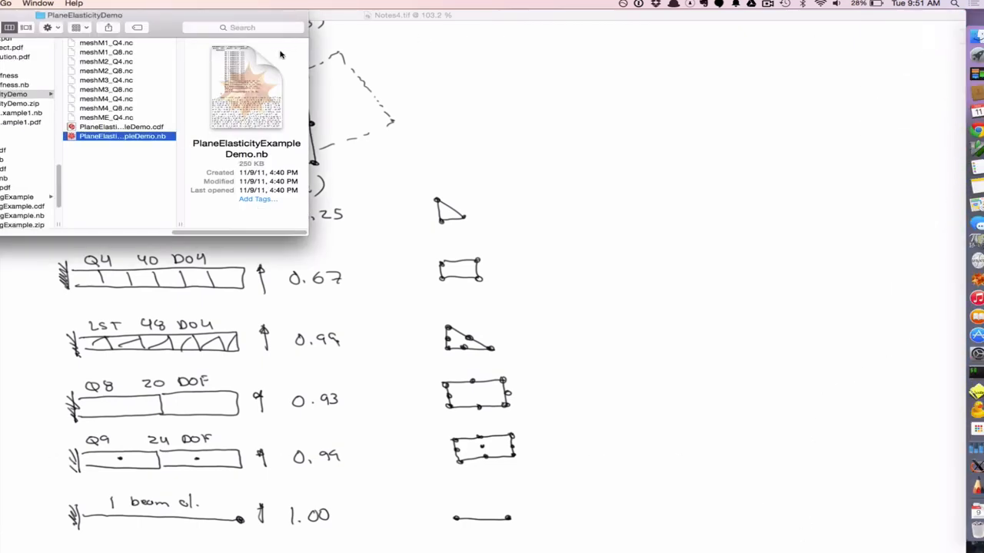
{"action": "double_click", "coordinate": [140, 138]}
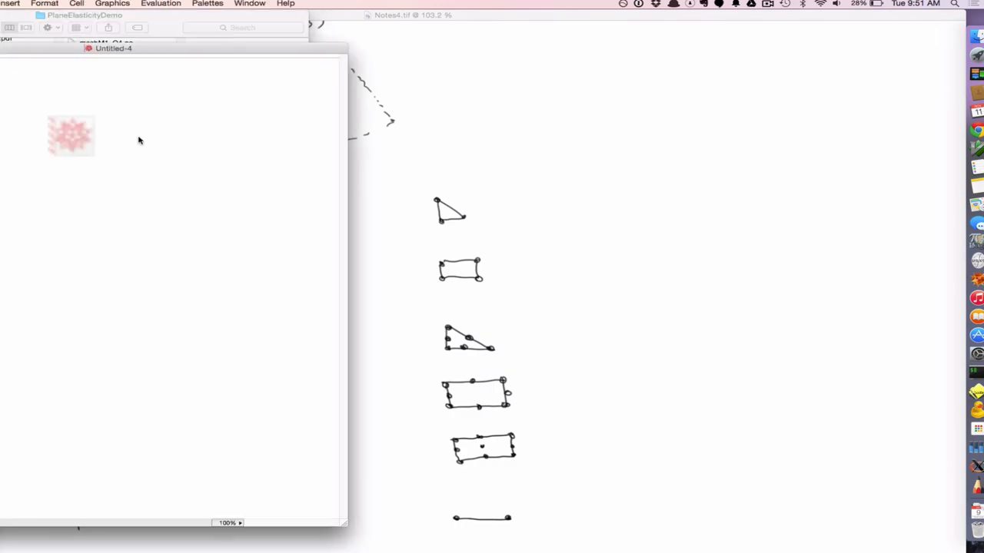
{"action": "scroll", "coordinate": [216, 166], "scroll_direction": "down", "scroll_amount": 5}
{"action": "scroll", "coordinate": [217, 166], "scroll_direction": "down", "scroll_amount": 5}
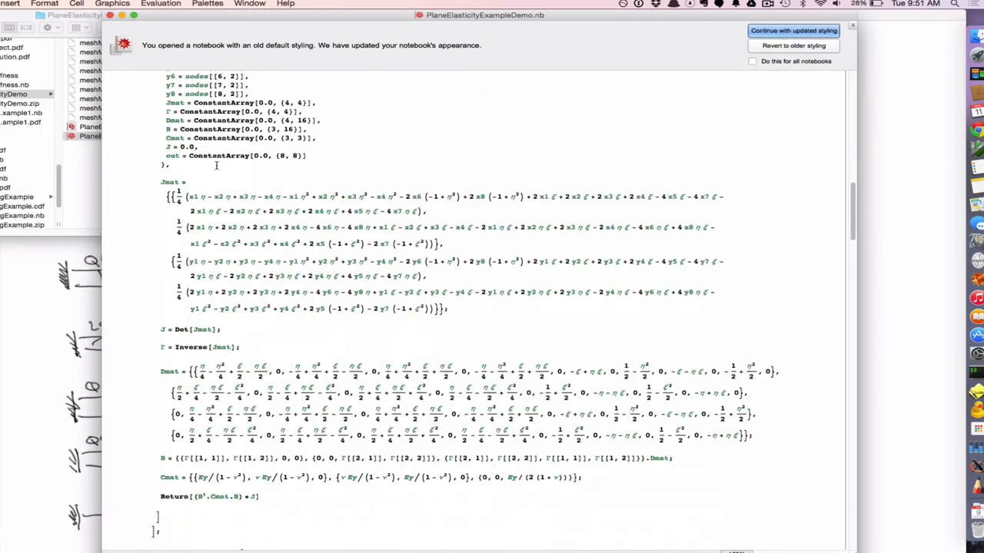
{"action": "scroll", "coordinate": [216, 166], "scroll_direction": "down", "scroll_amount": 5}
{"action": "scroll", "coordinate": [217, 166], "scroll_direction": "down", "scroll_amount": 10}
{"action": "scroll", "coordinate": [217, 166], "scroll_direction": "down", "scroll_amount": 10}
{"action": "scroll", "coordinate": [217, 166], "scroll_direction": "down", "scroll_amount": 10}
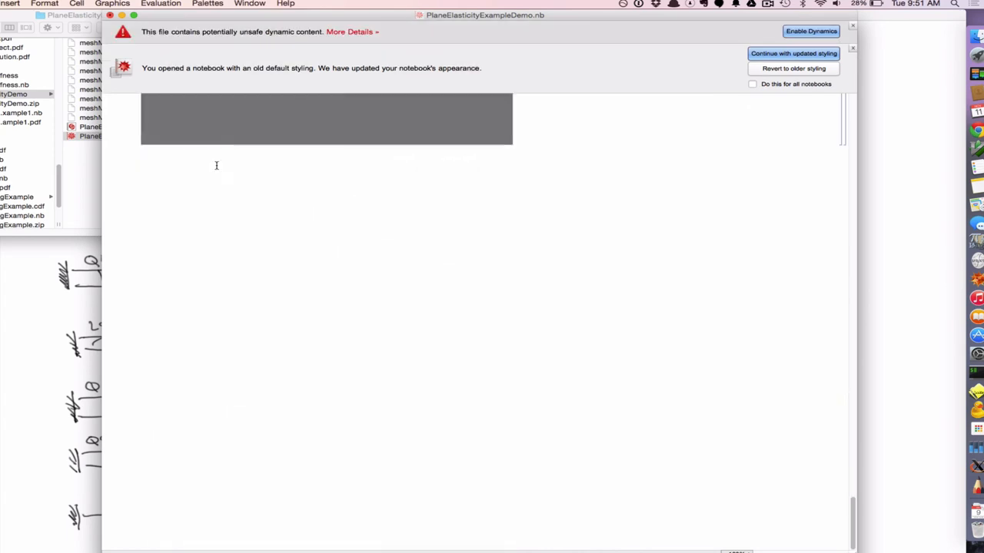
{"action": "left_click", "coordinate": [787, 33]}
{"action": "scroll", "coordinate": [747, 127], "scroll_direction": "up", "scroll_amount": 3}
{"action": "scroll", "coordinate": [746, 128], "scroll_direction": "up", "scroll_amount": 4}
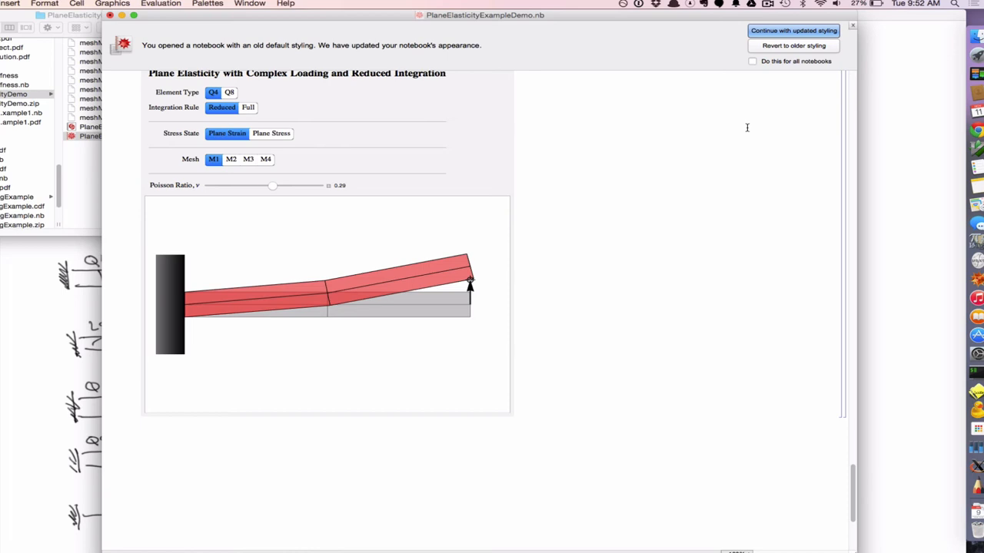
Switch the cantilever to plane stress with full integration and increase the upward tip load
{"action": "left_click", "coordinate": [282, 135]}
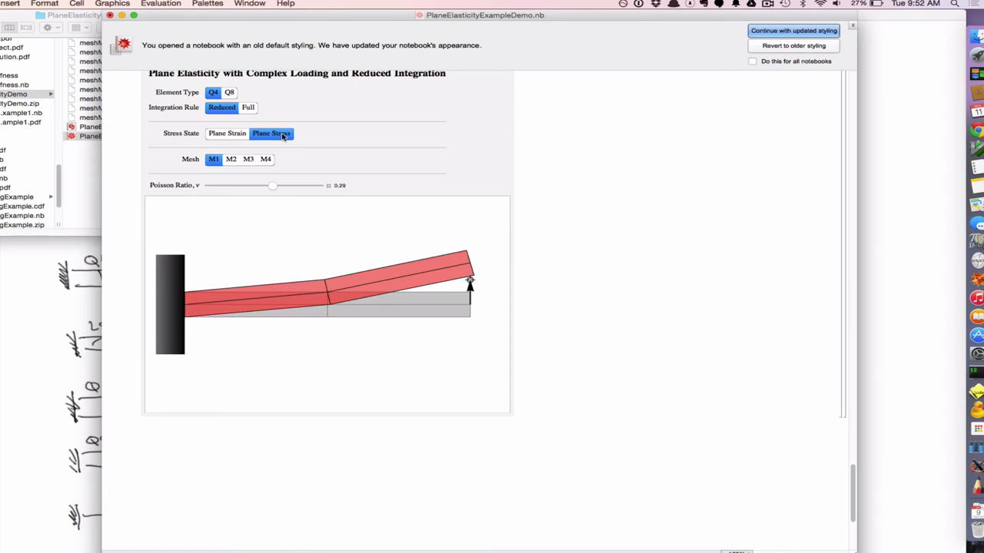
{"action": "left_click", "coordinate": [247, 109]}
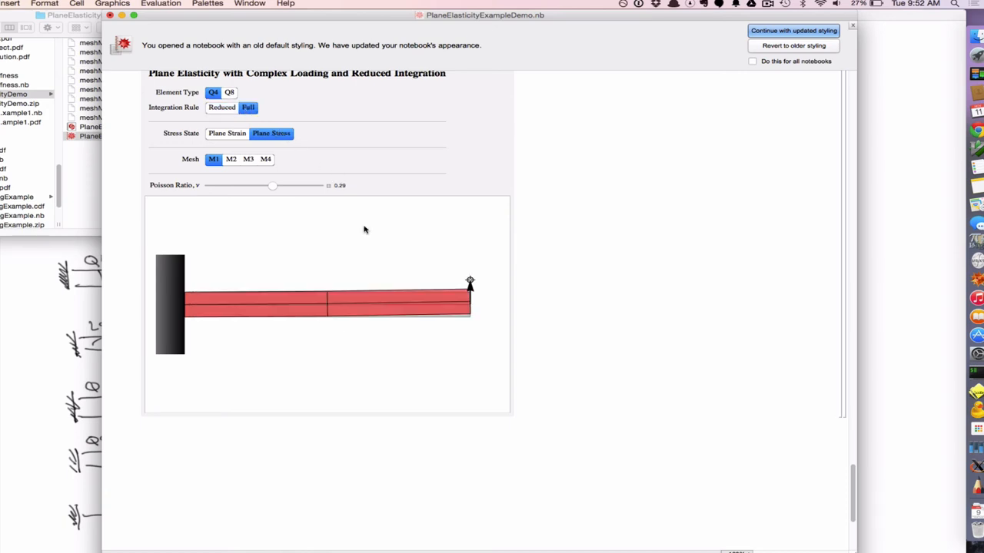
{"action": "left_click_drag", "start_coordinate": [469, 281], "coordinate": [469, 226]}
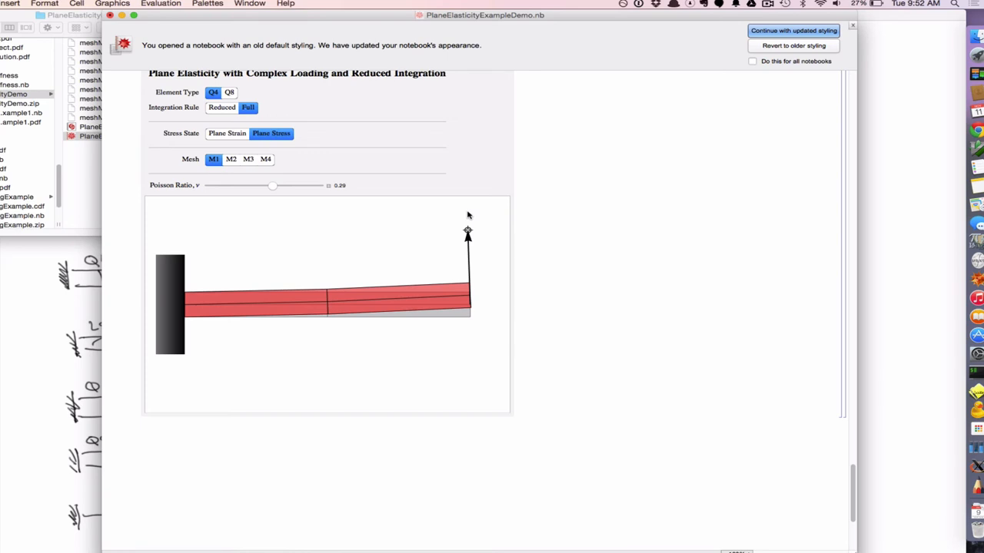
{"action": "left_click", "coordinate": [231, 93]}
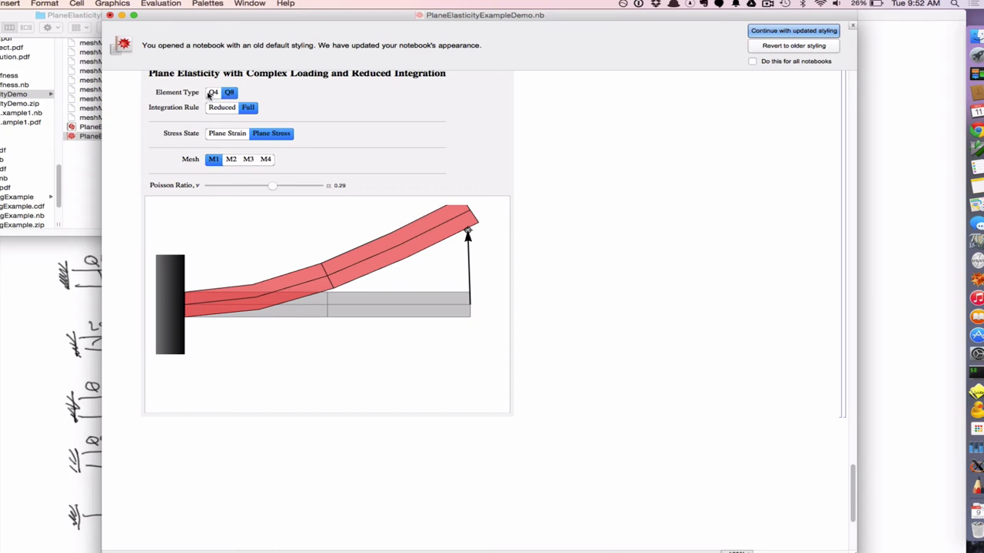
{"action": "left_click", "coordinate": [211, 94]}
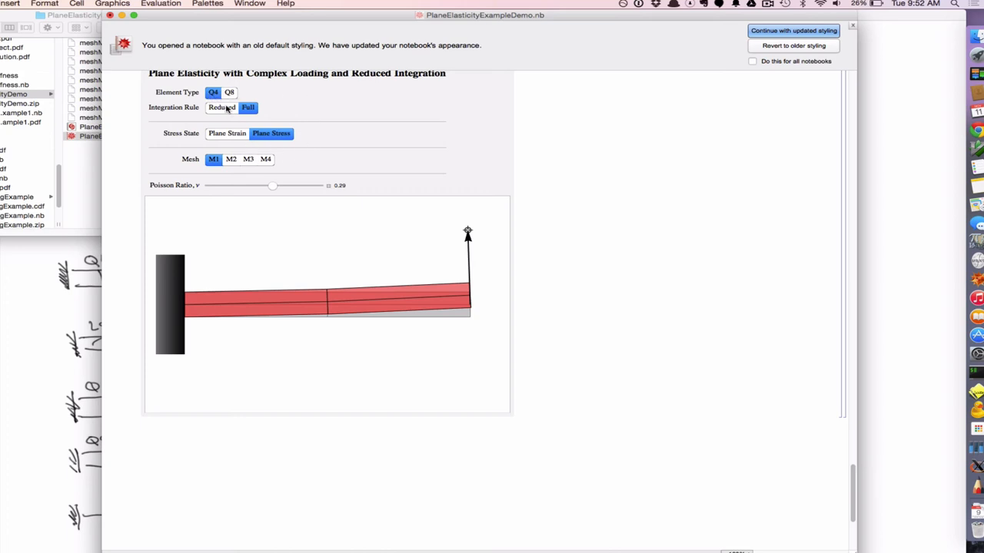
{"action": "left_click", "coordinate": [229, 92]}
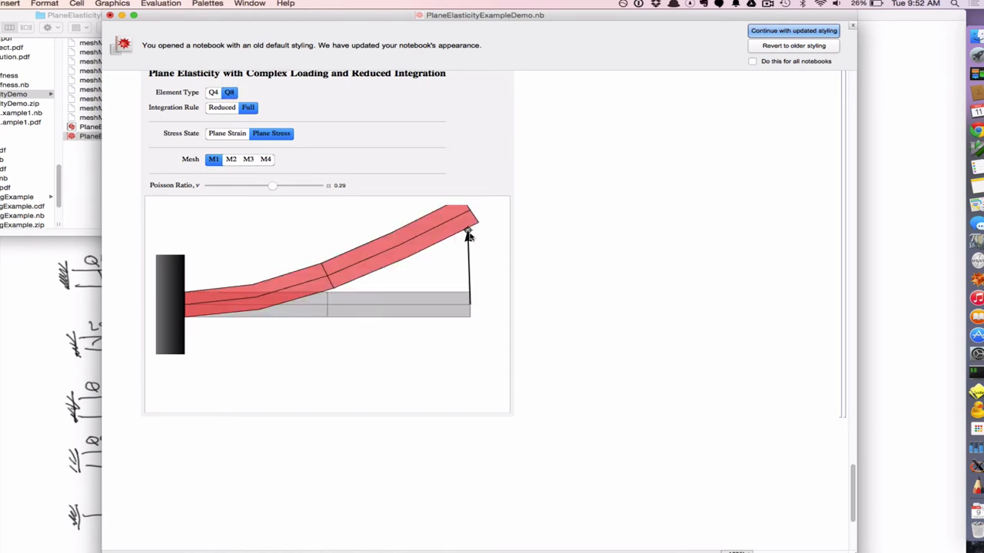
{"action": "mouse_move", "coordinate": [468, 234]}
{"action": "left_mouse_down"}
{"action": "mouse_move", "coordinate": [472, 290]}
{"action": "mouse_move", "coordinate": [464, 252]}
{"action": "left_mouse_up"}
{"action": "left_click", "coordinate": [213, 93]}
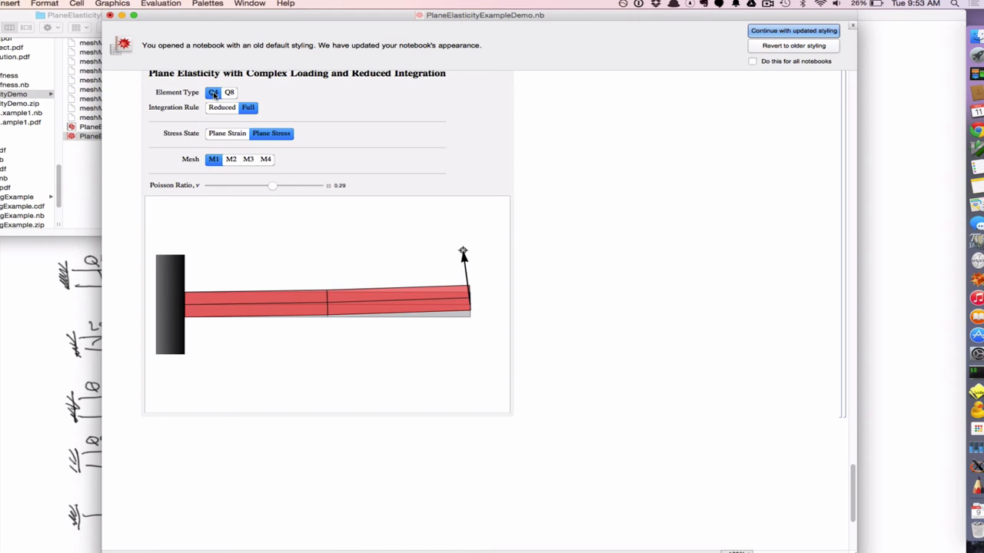
{"action": "left_click", "coordinate": [248, 160]}
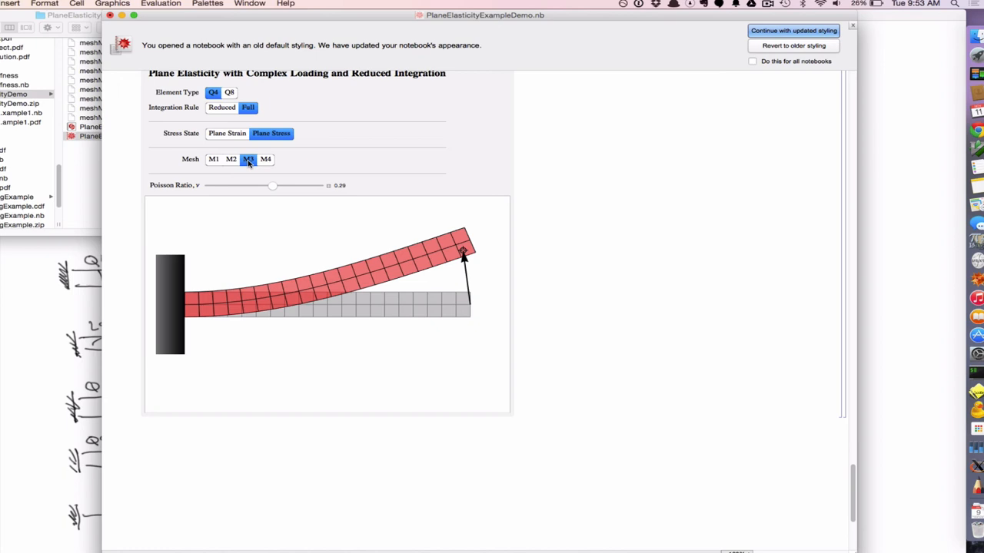
{"action": "left_click", "coordinate": [229, 93]}
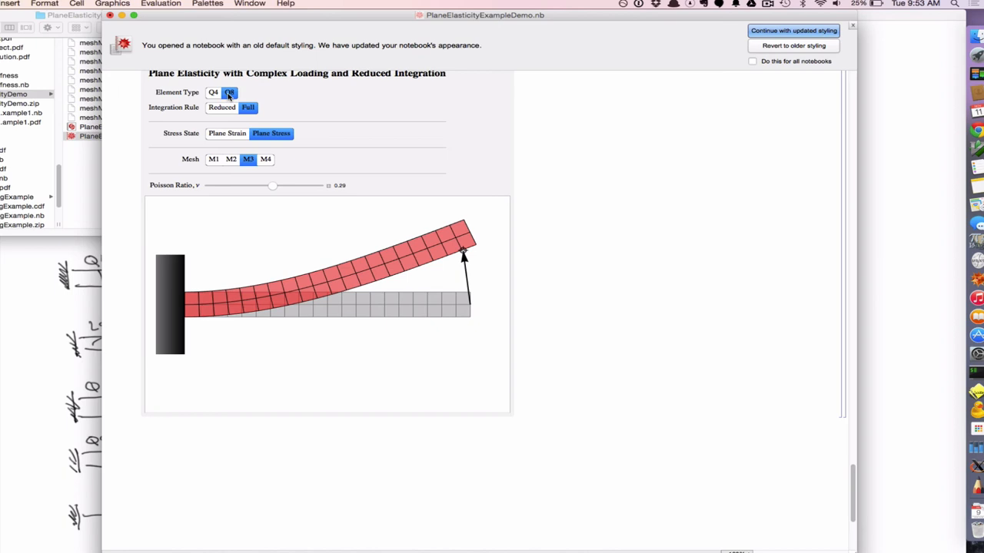
{"action": "left_click", "coordinate": [213, 160]}
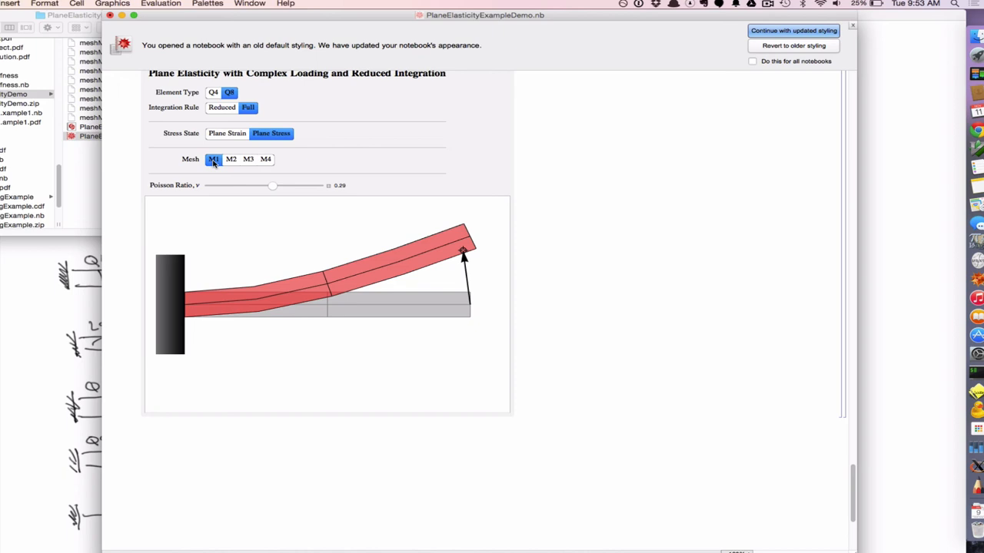
{"action": "left_click", "coordinate": [213, 92]}
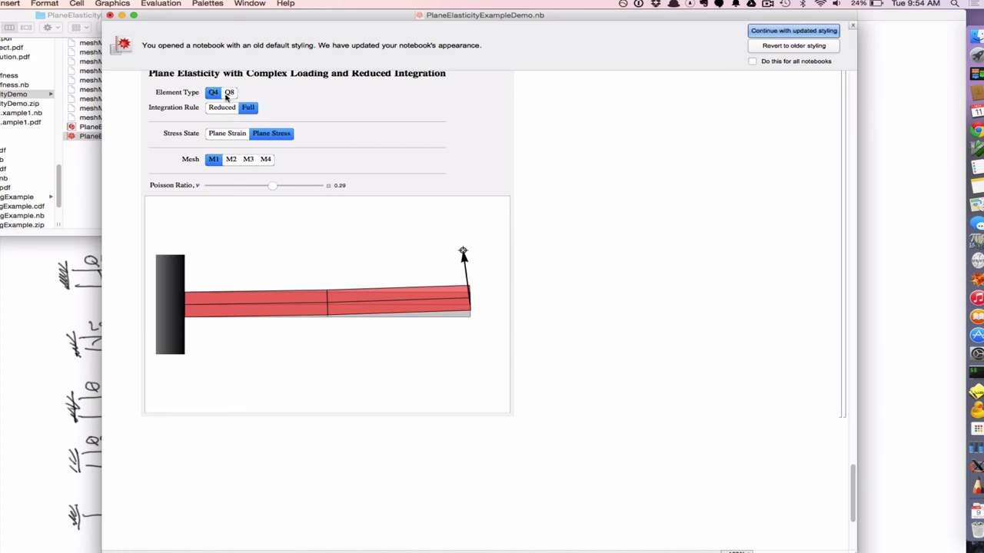
{"action": "left_click", "coordinate": [227, 93]}
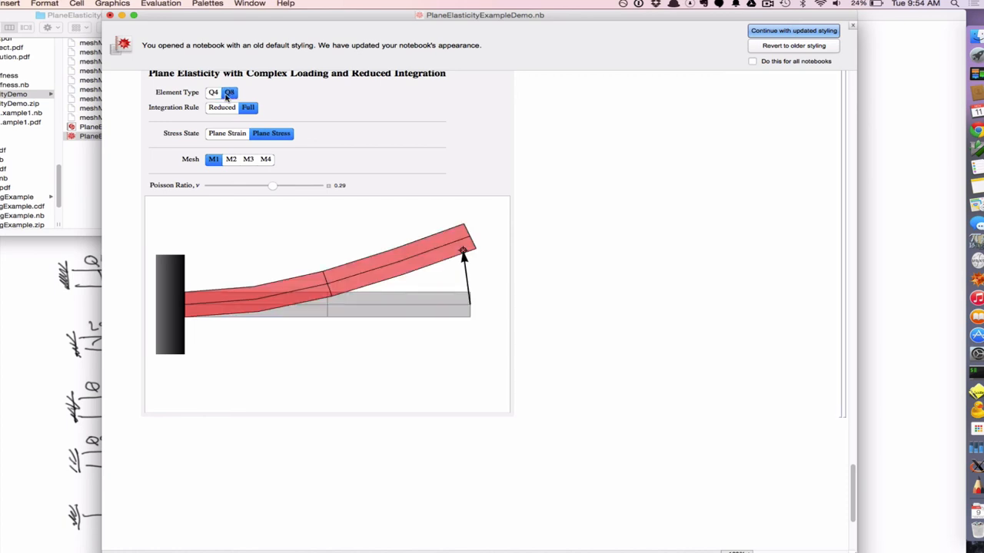
{"action": "left_click", "coordinate": [213, 93]}
{"action": "left_click", "coordinate": [248, 159]}
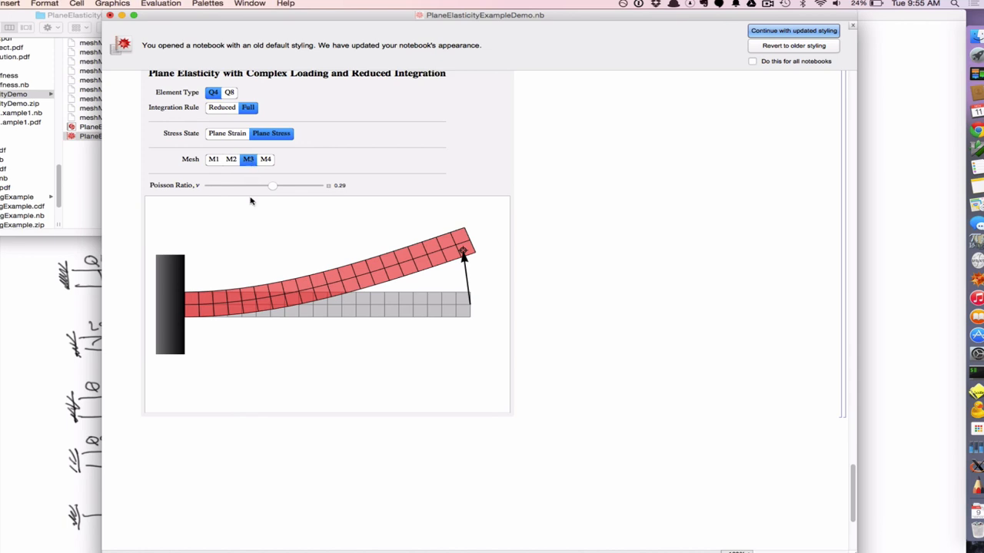
Switch to plane strain and raise the Poisson ratio to 0.499
{"action": "left_click", "coordinate": [227, 135]}
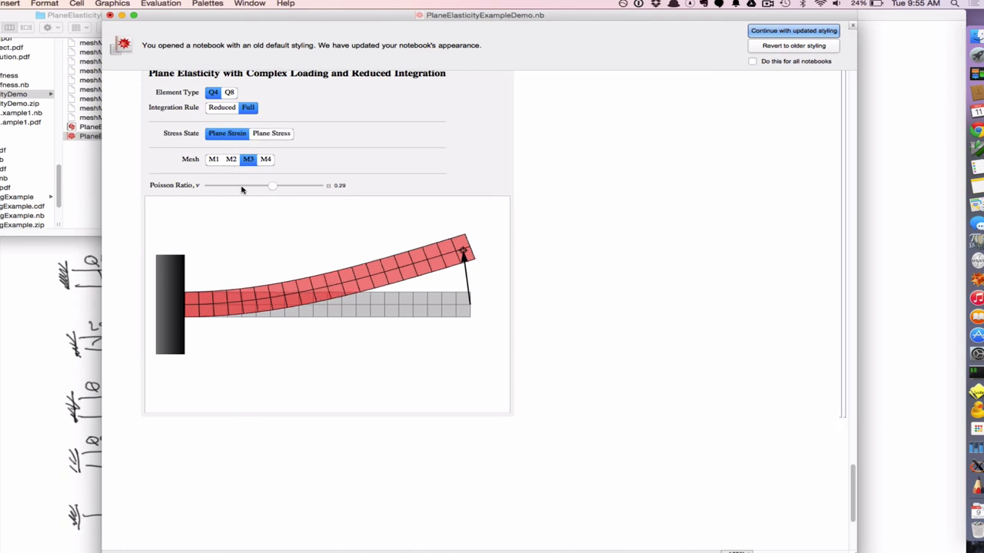
{"action": "left_click_drag", "start_coordinate": [271, 187], "coordinate": [320, 187]}
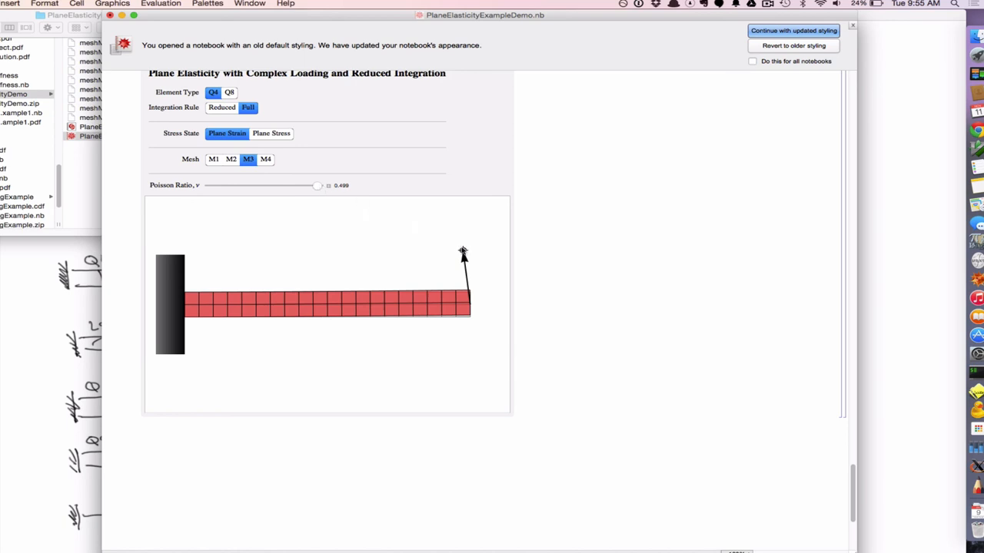
Reposition the load at the beam tip pointing straight up, showing the Q4 beam barely deflects
{"action": "mouse_move", "coordinate": [463, 252]}
{"action": "left_mouse_down"}
{"action": "mouse_move", "coordinate": [461, 232]}
{"action": "mouse_move", "coordinate": [435, 207]}
{"action": "left_mouse_up"}
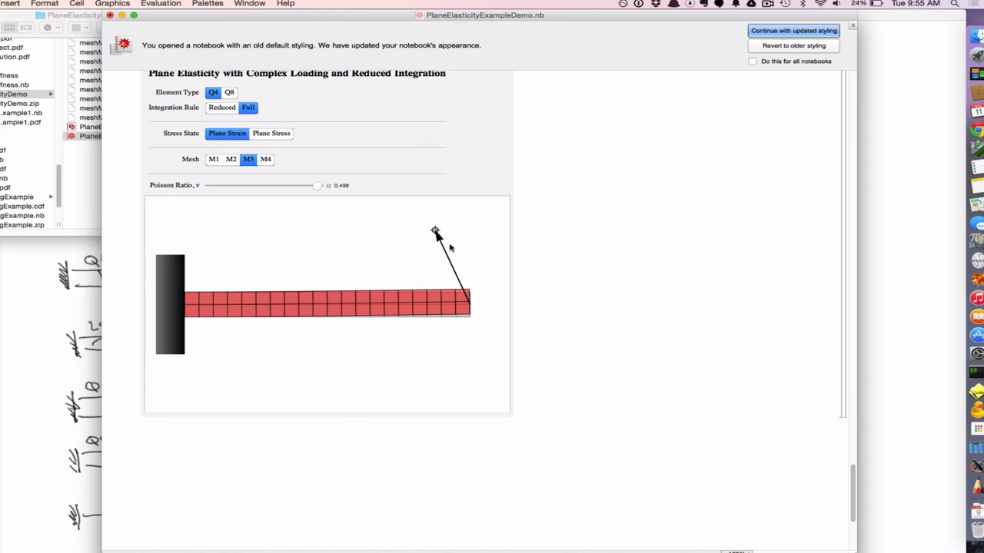
{"action": "left_click", "coordinate": [460, 257]}
{"action": "mouse_move", "coordinate": [459, 257]}
{"action": "left_mouse_down"}
{"action": "mouse_move", "coordinate": [460, 234]}
{"action": "mouse_move", "coordinate": [466, 261]}
{"action": "left_mouse_up"}
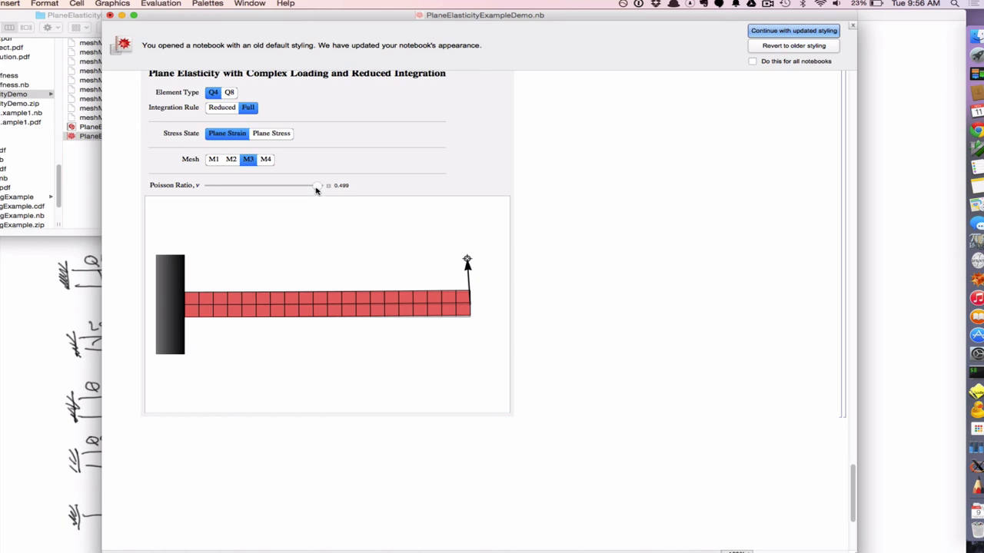
Lower the Poisson ratio to 0.236 so the plane-strain Q4 beam bends clearly again
{"action": "left_click_drag", "start_coordinate": [316, 191], "coordinate": [259, 190]}
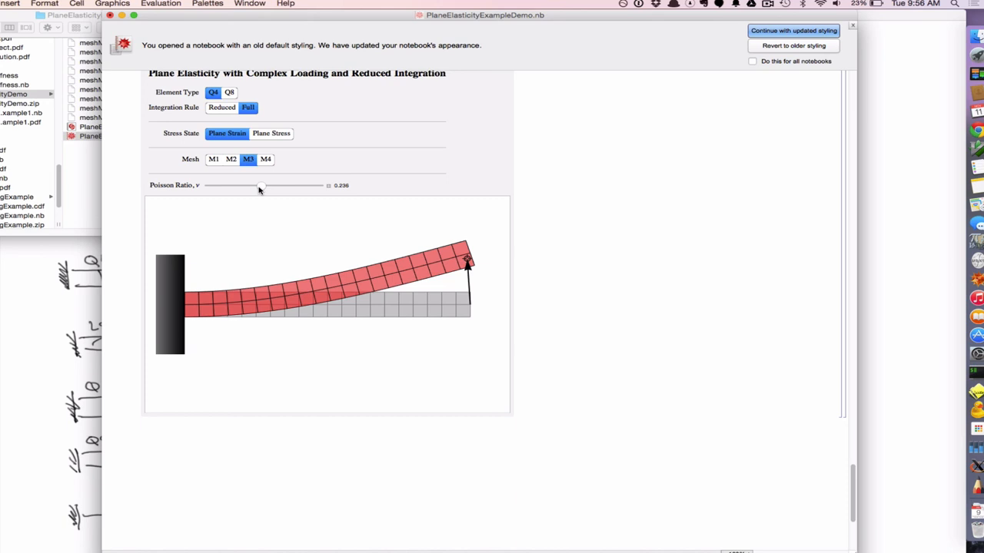
{"action": "left_click", "coordinate": [226, 110]}
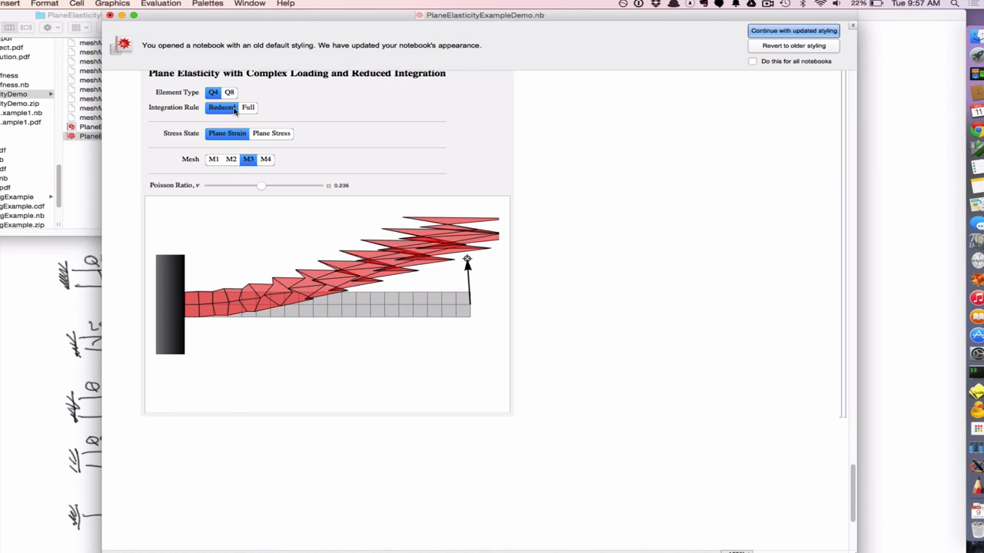
{"action": "left_click", "coordinate": [251, 109]}
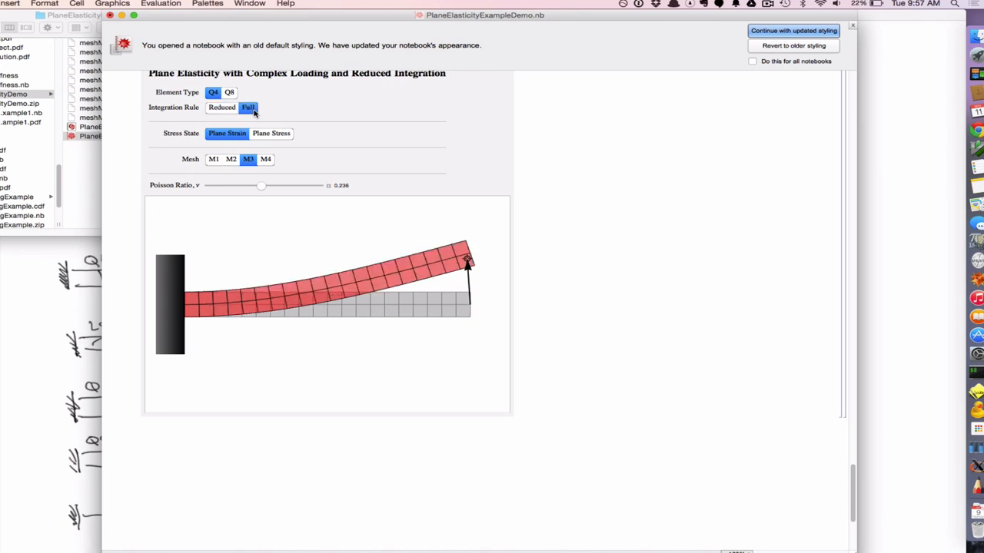